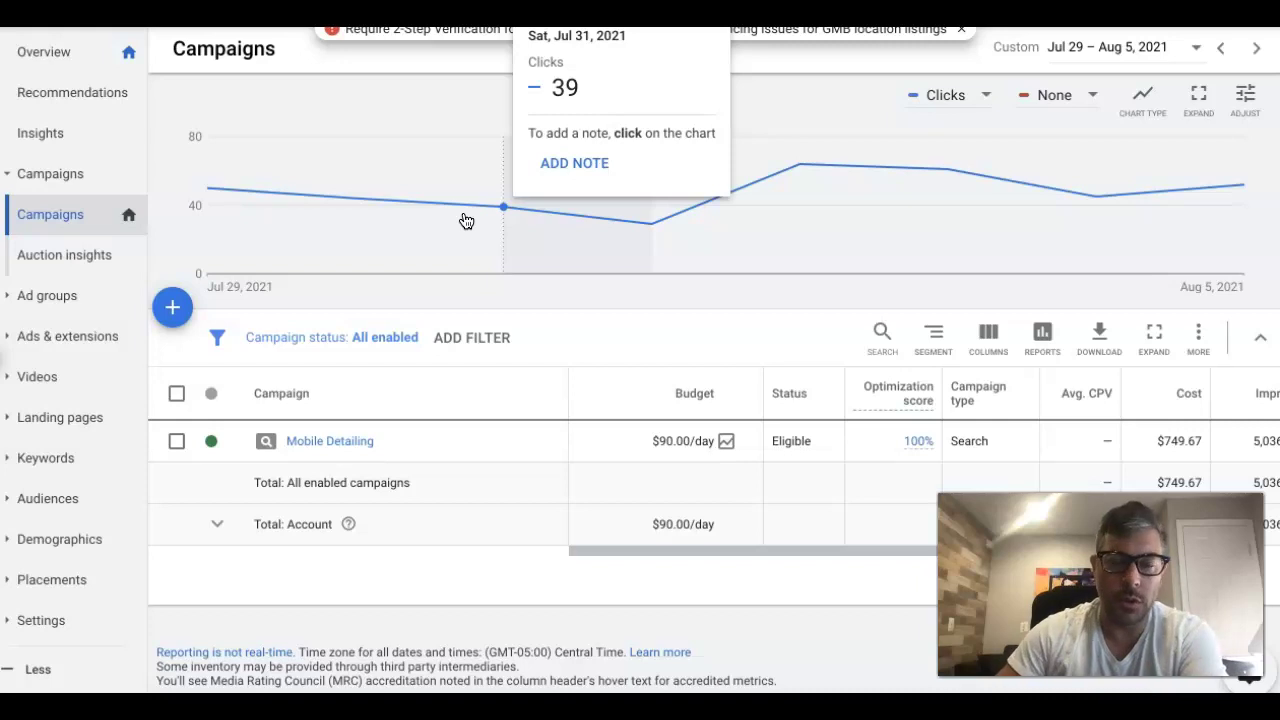
- Open the Mobile Detailing campaign's search keywords and remove the 'Keyword text contains wash' filter
click(346, 446)
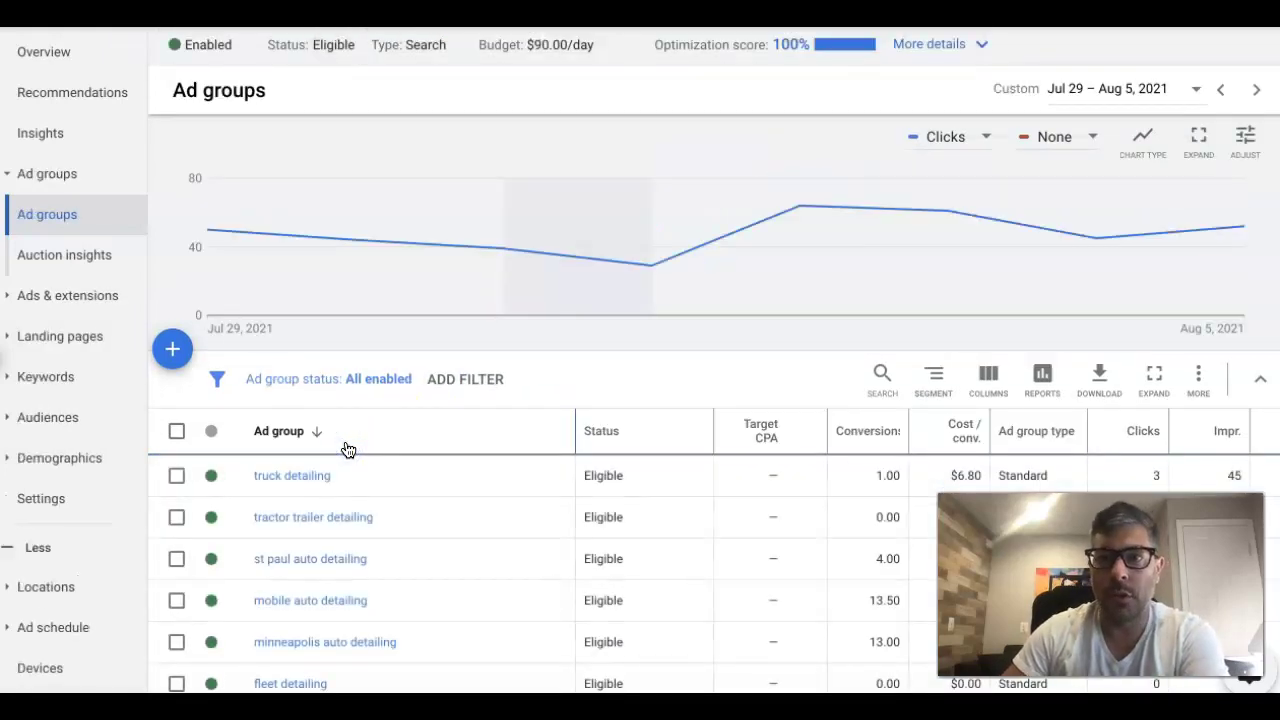
click(537, 437)
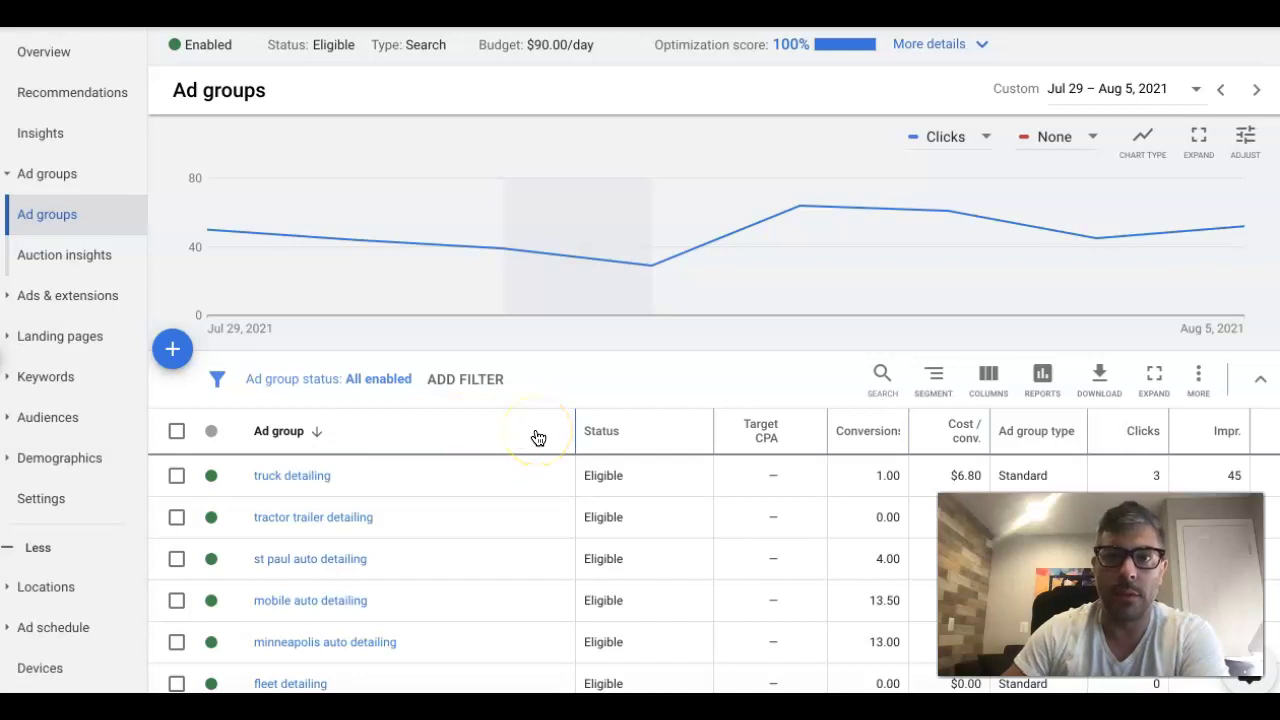
scroll(537, 437, right, 2)
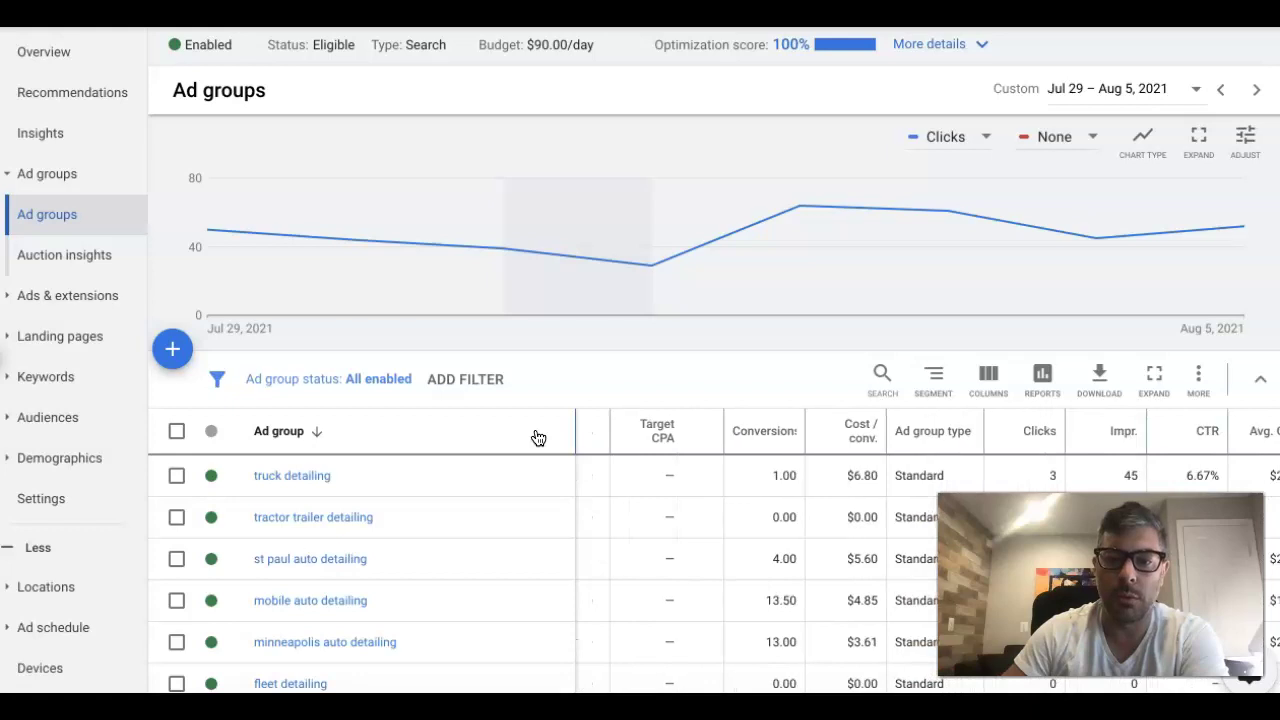
click(67, 376)
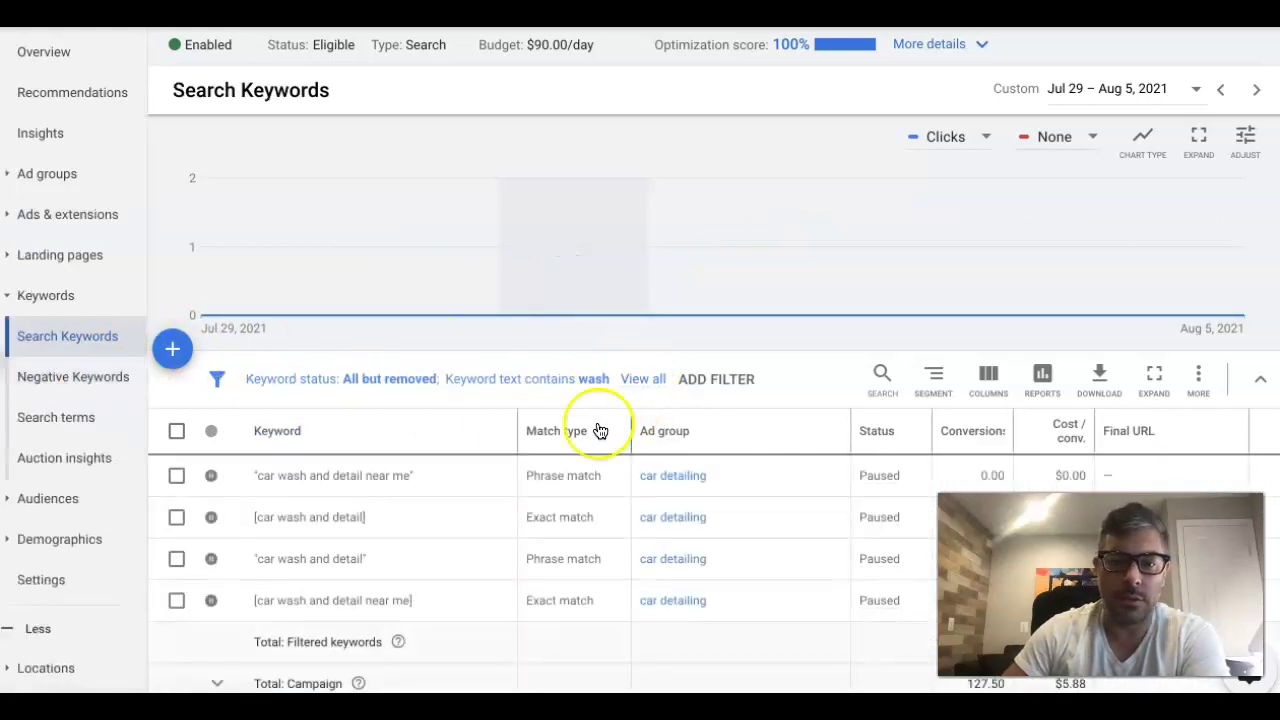
click(564, 386)
click(597, 387)
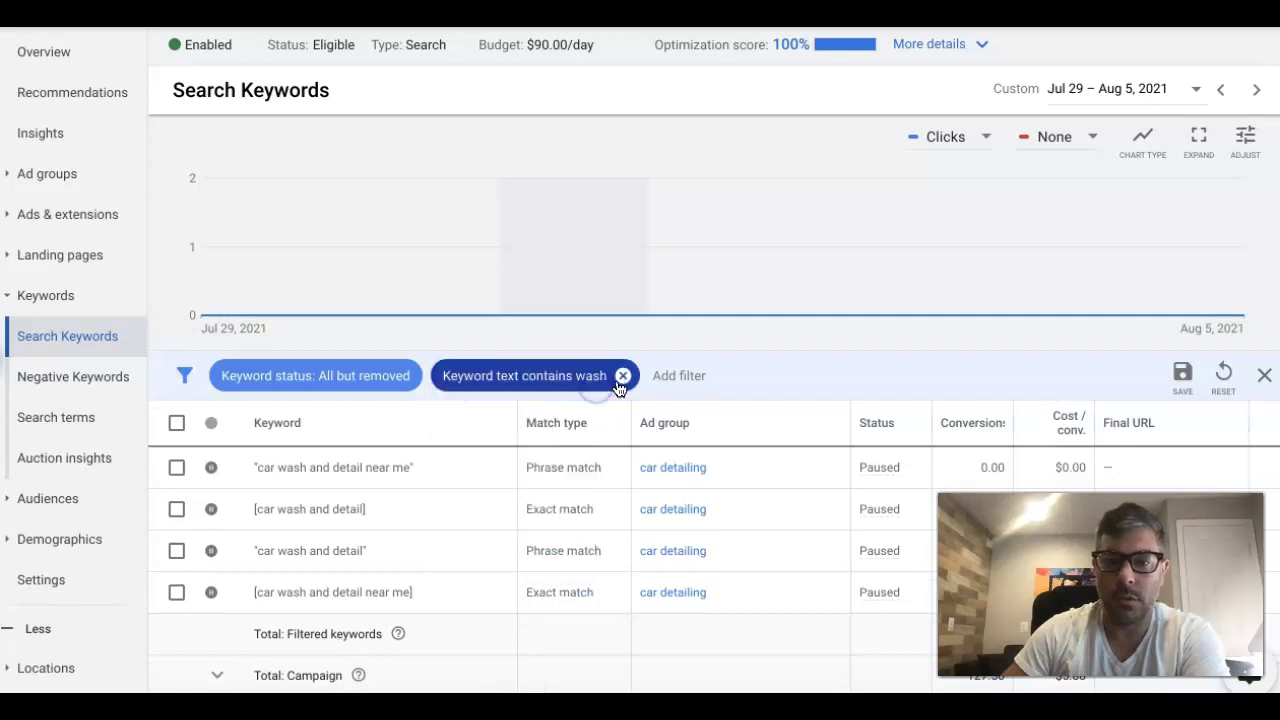
click(624, 376)
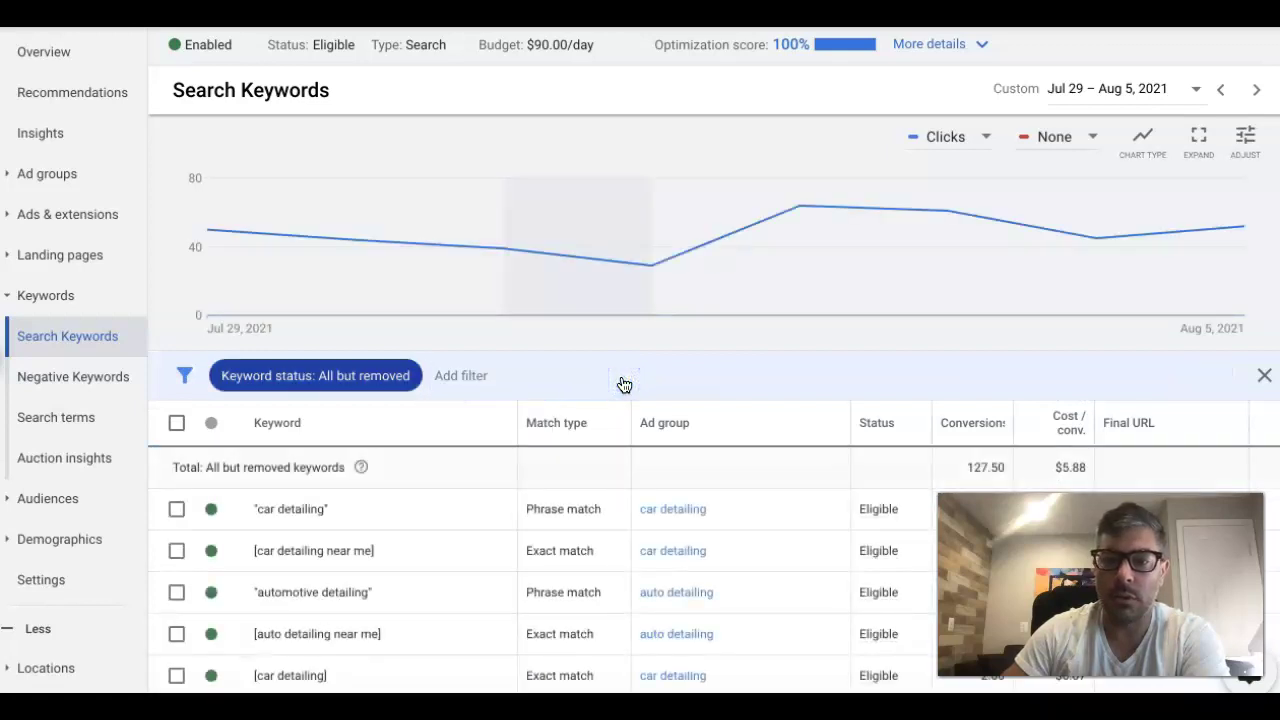
- Set the date range to the last 30 days (Jul 7 – Aug 5, 2021)
scroll(624, 385, down, 2)
scroll(624, 385, right, 3)
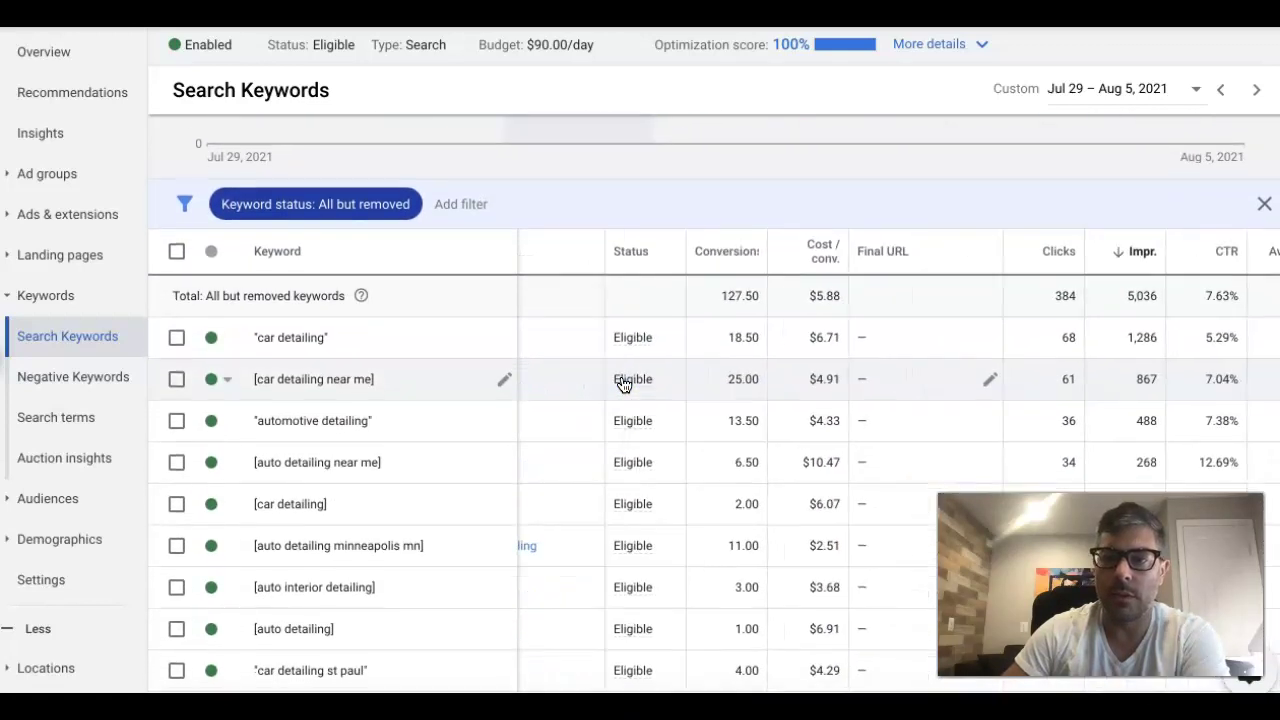
click(1076, 90)
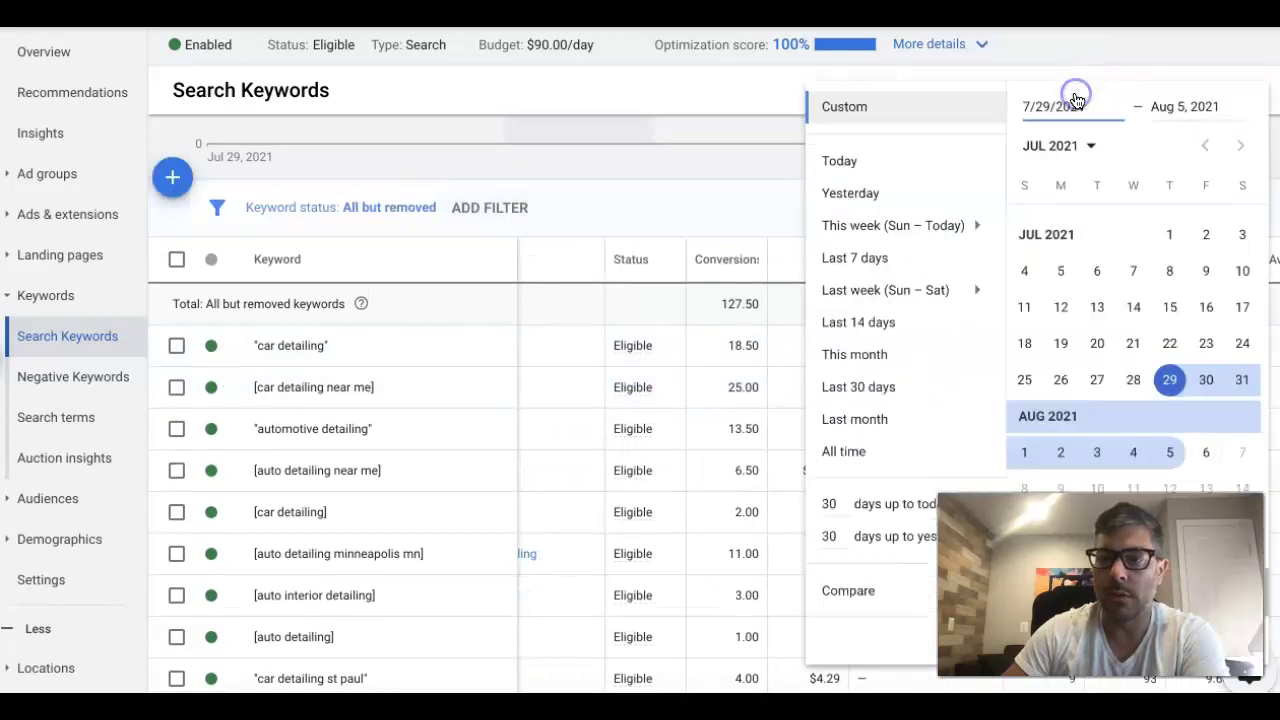
click(877, 388)
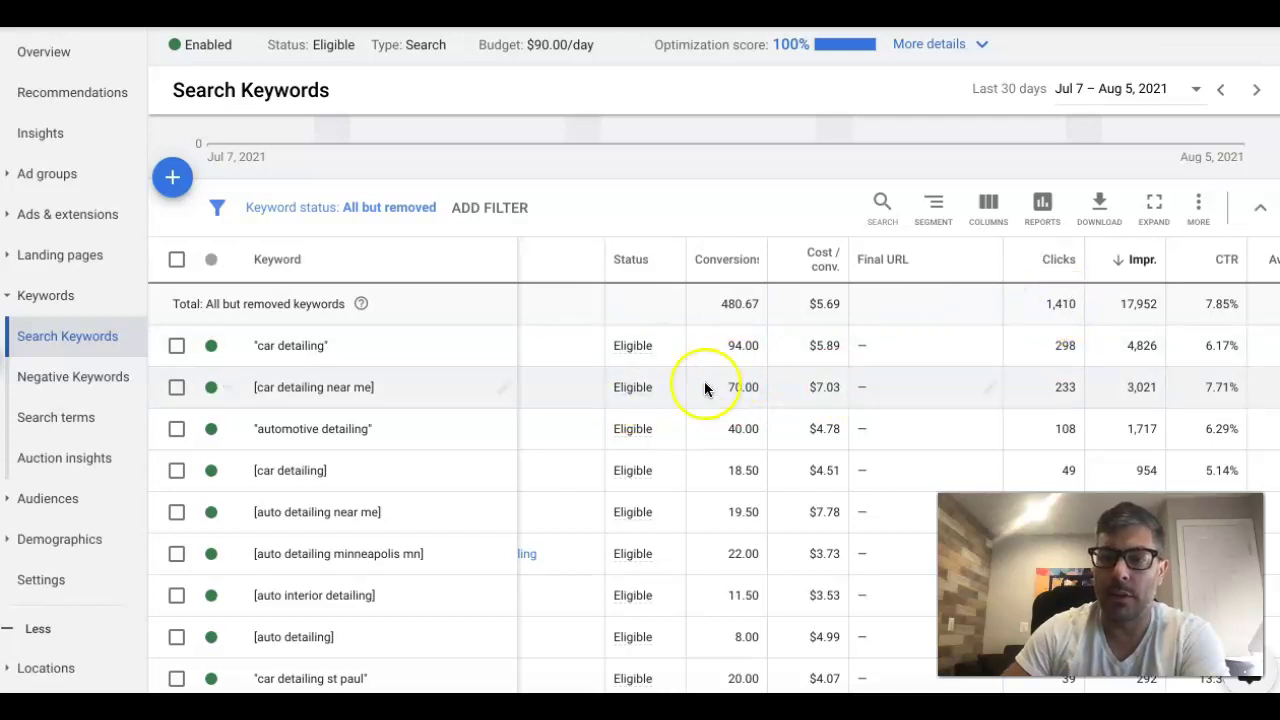
scroll(383, 400, down, 1)
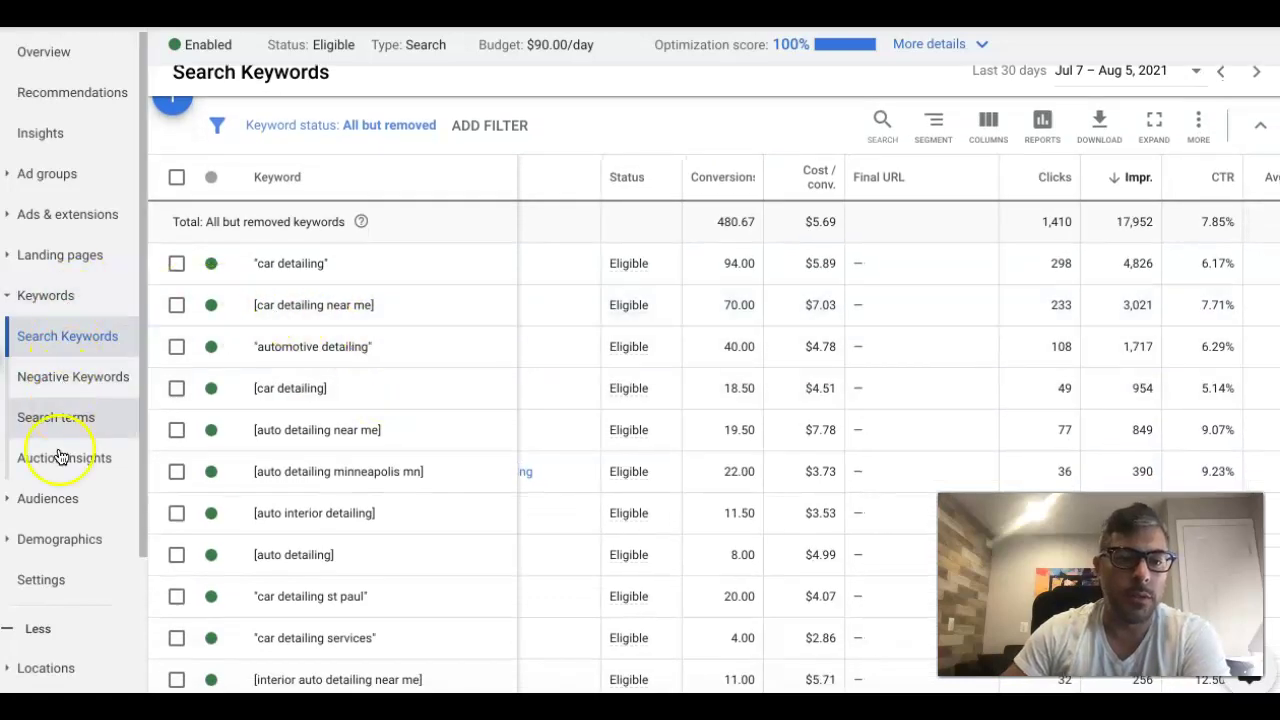
- Expand the Networks setting of Mobile Detailing: search partners included, Display Network excluded
click(50, 580)
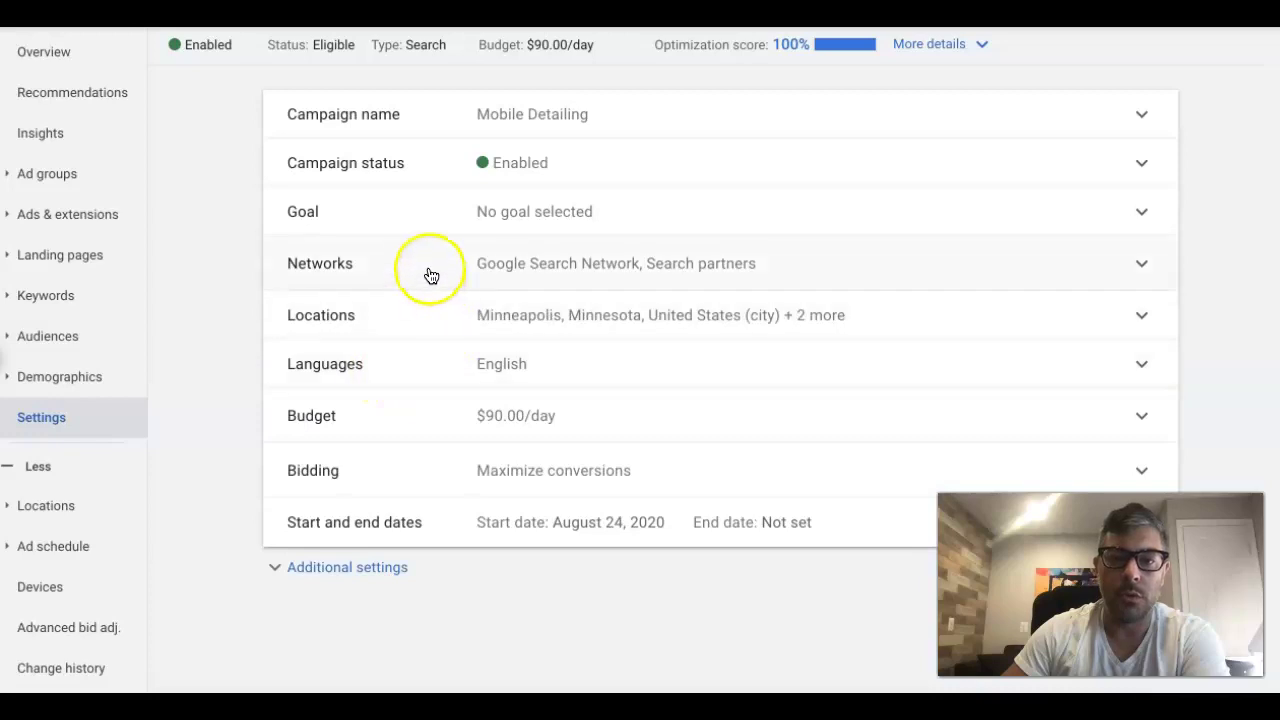
click(428, 273)
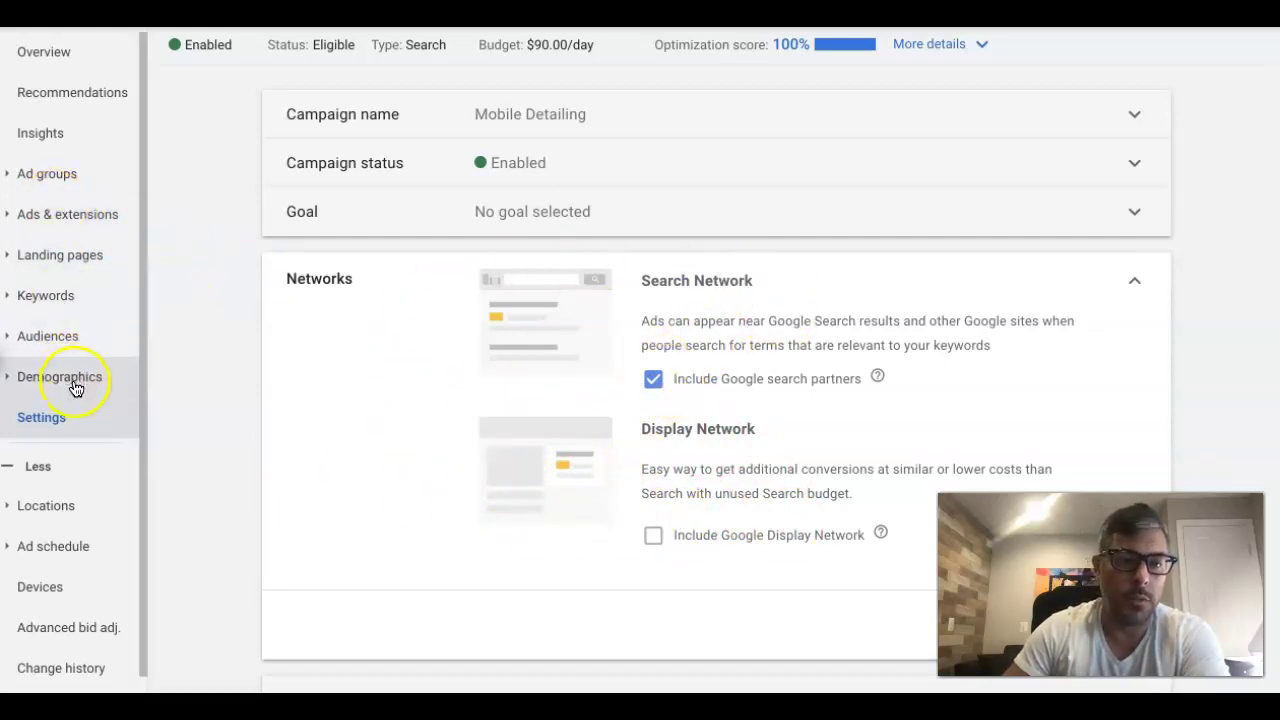
- Segment the Search Keywords table by Network (with search partners)
click(45, 300)
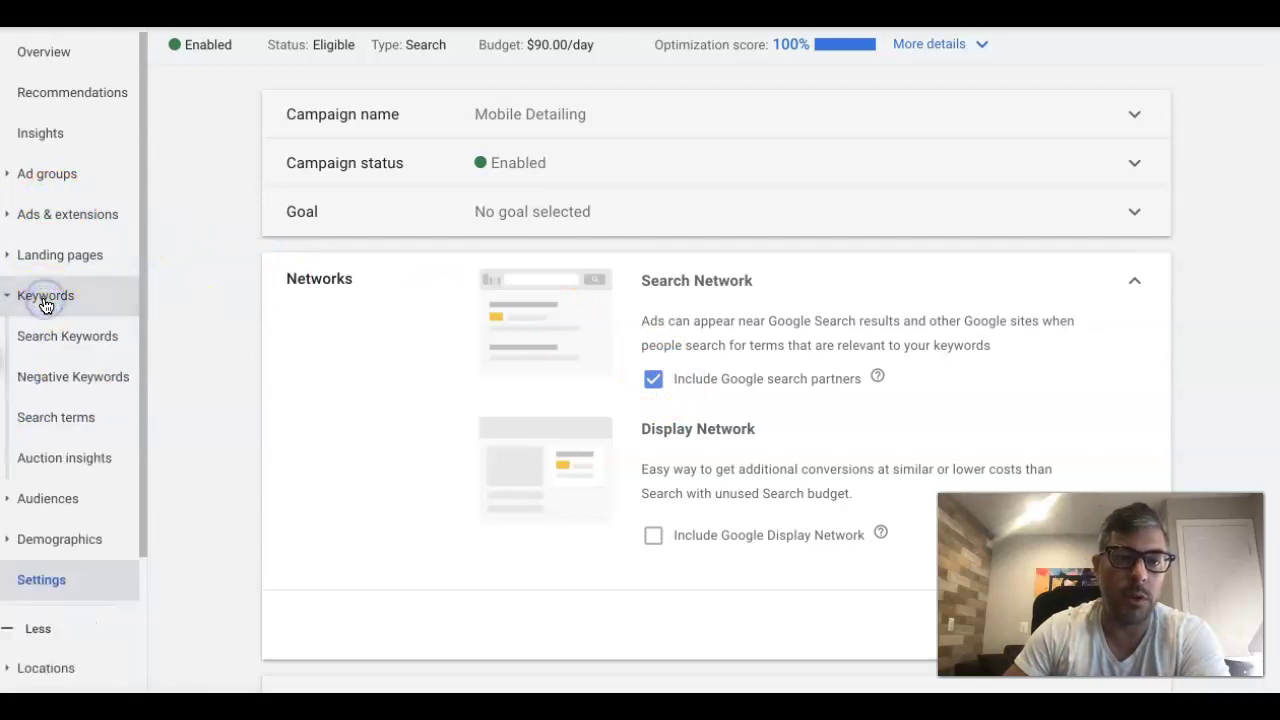
scroll(549, 314, down, 3)
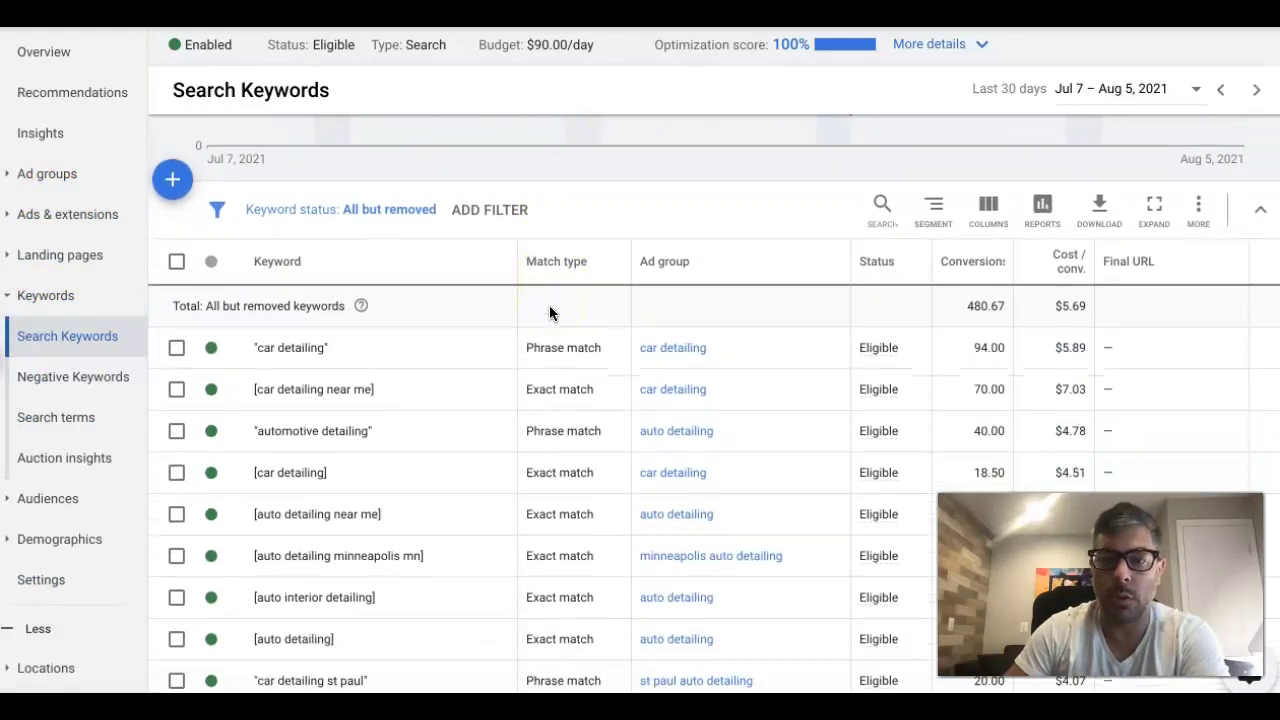
click(936, 196)
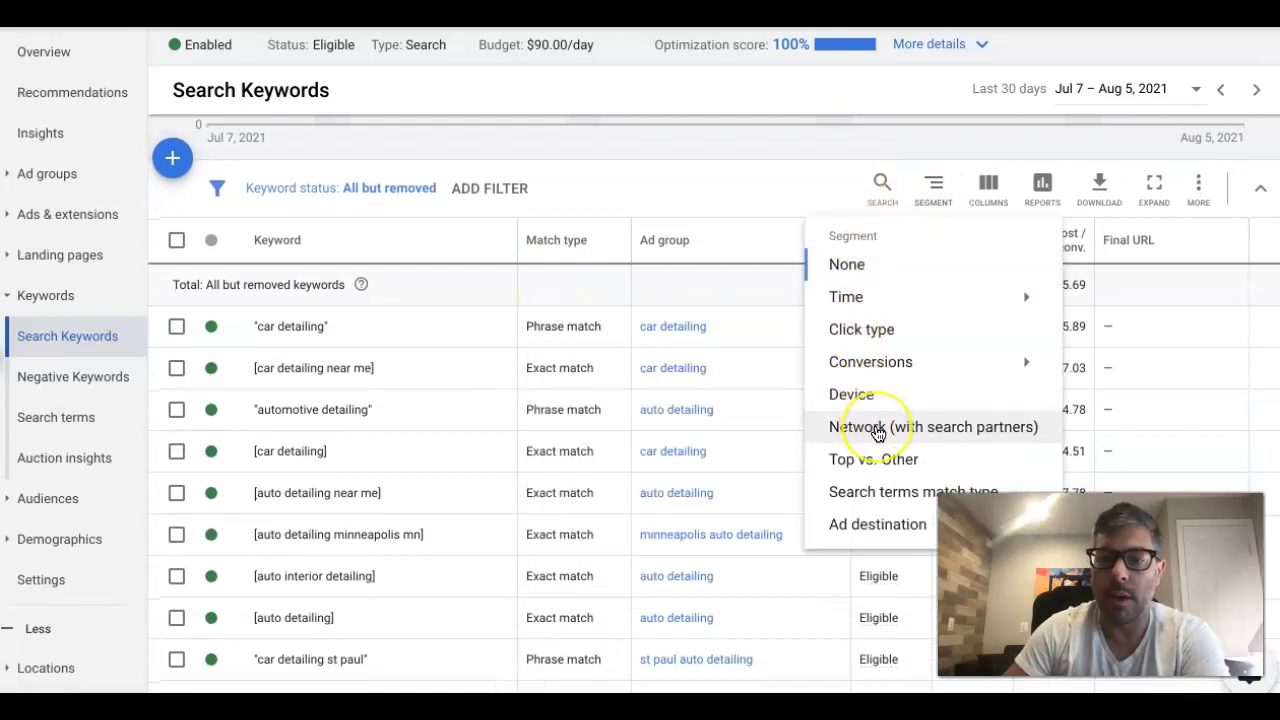
click(876, 428)
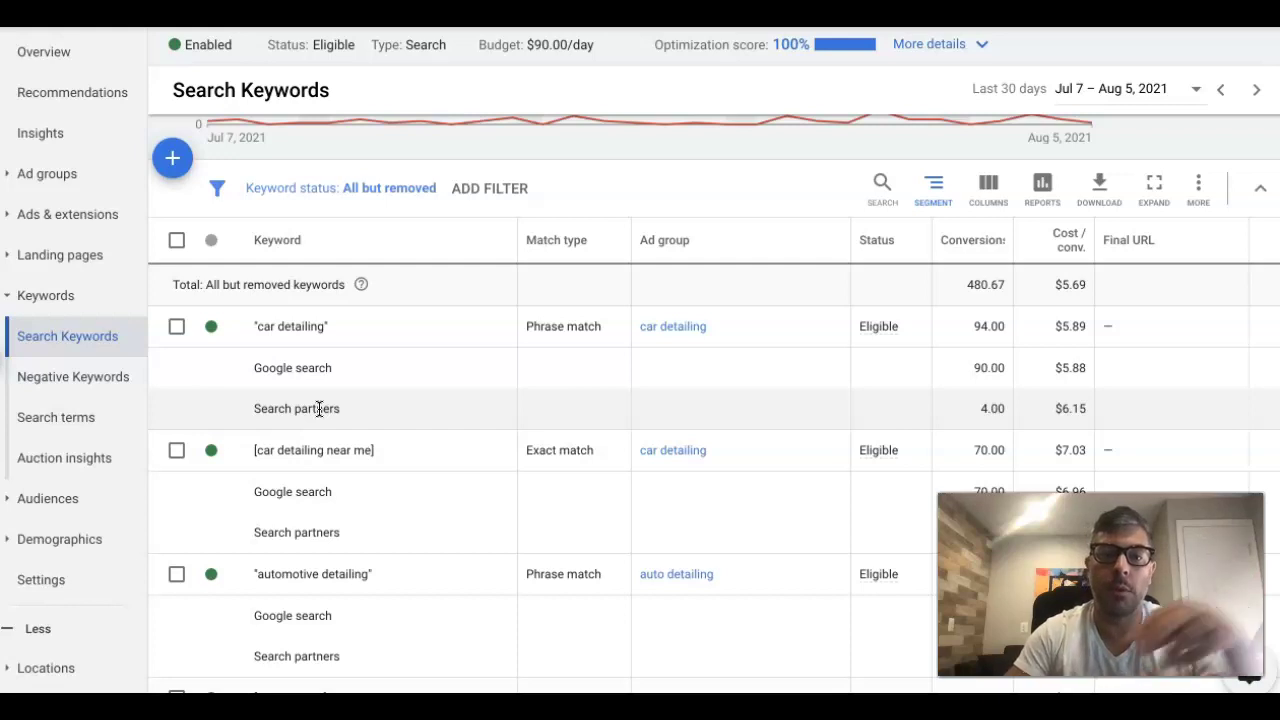
scroll(588, 400, right, 5)
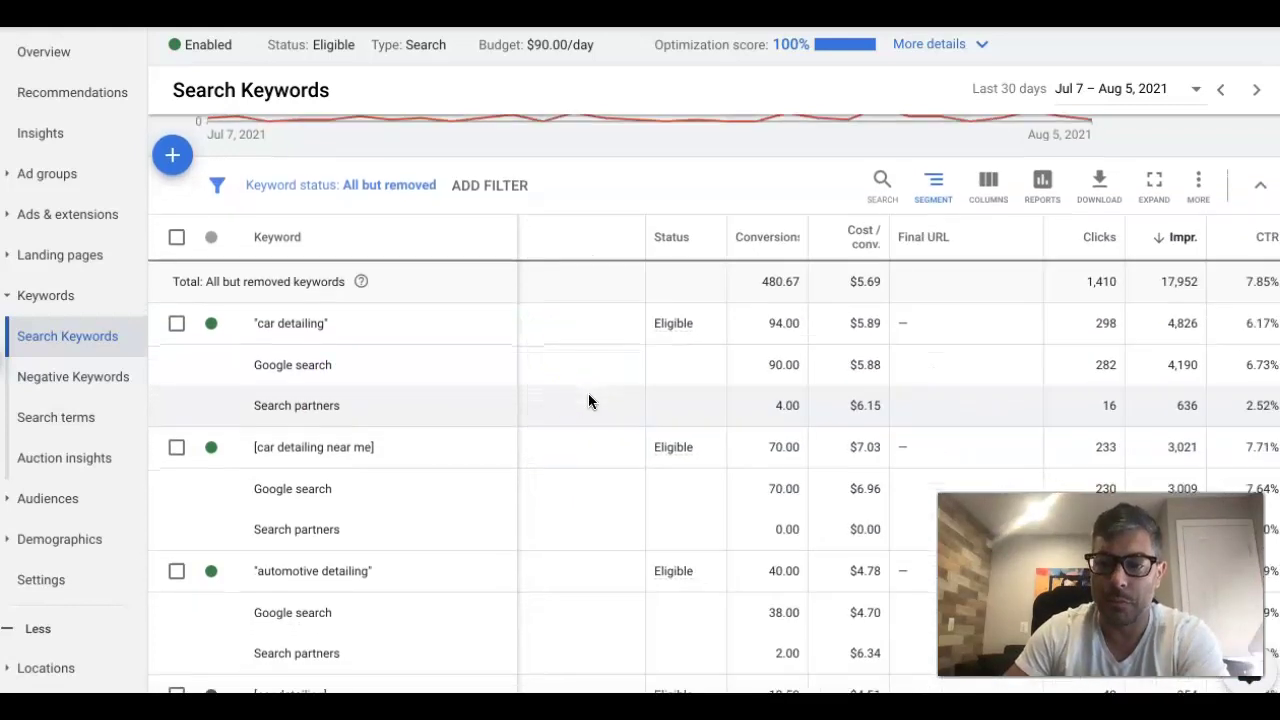
scroll(588, 400, down, 1)
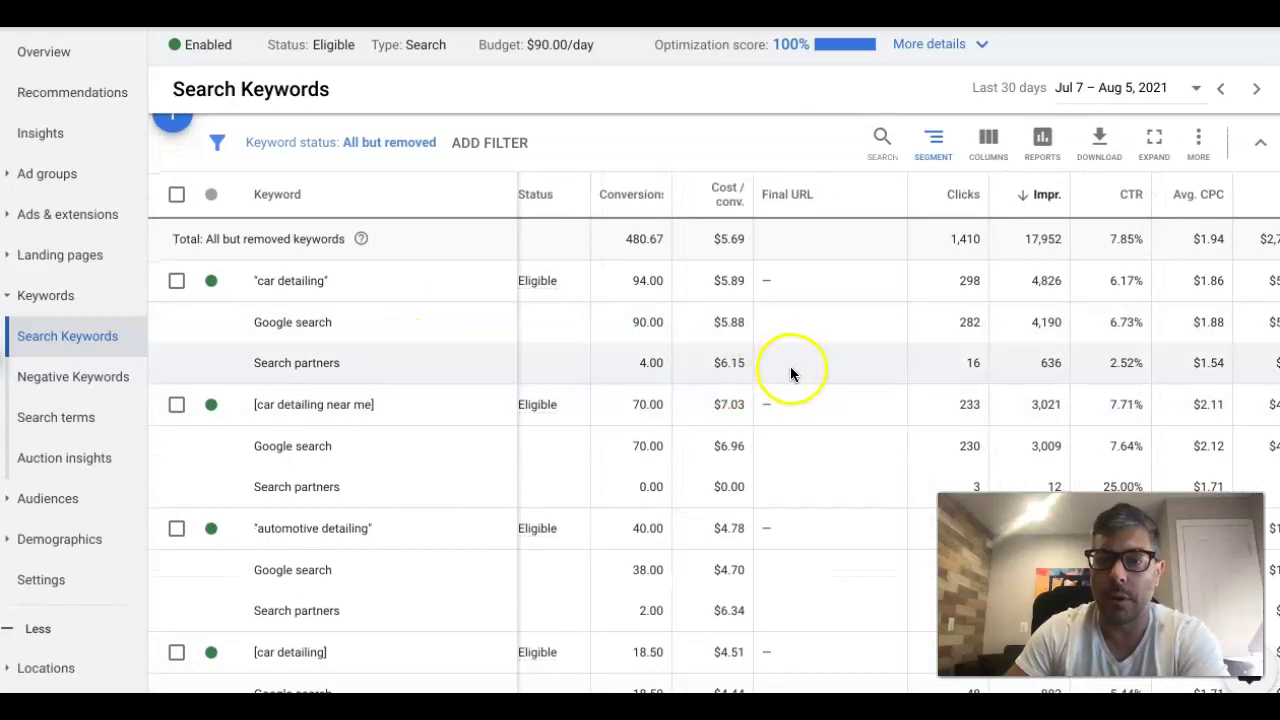
scroll(790, 374, right, 1)
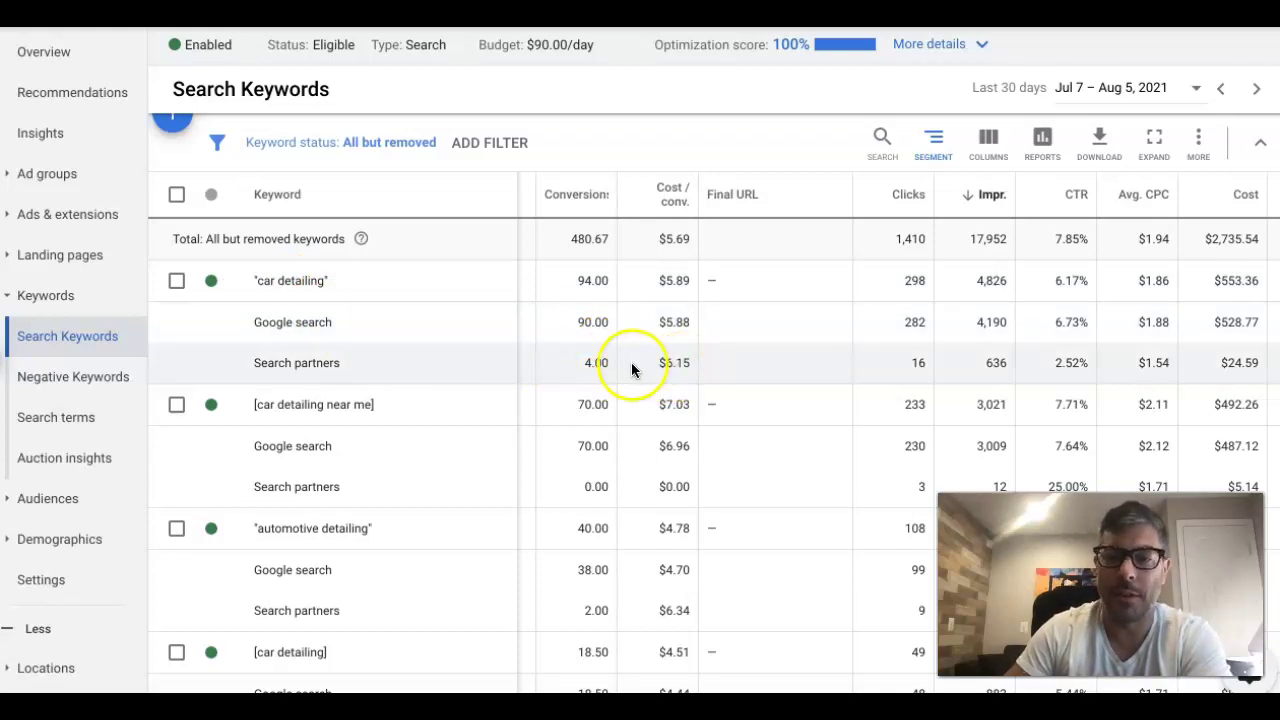
scroll(746, 365, down, 2)
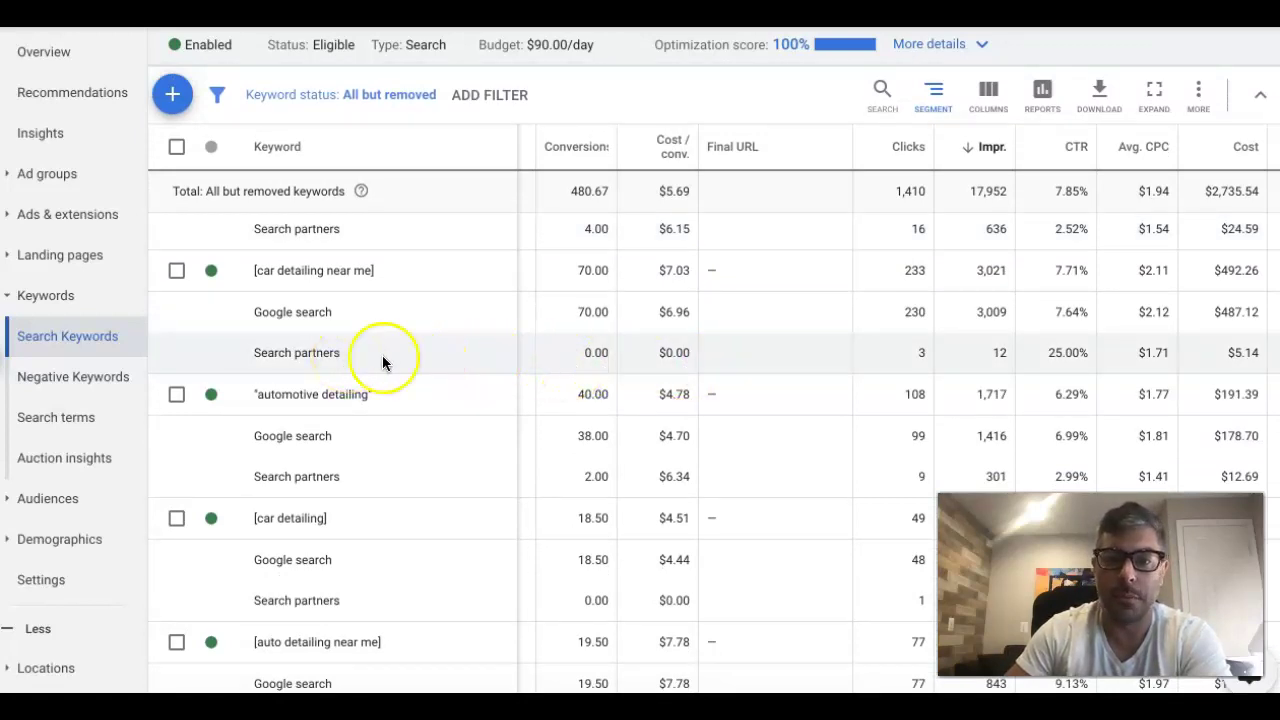
scroll(788, 356, down, 2)
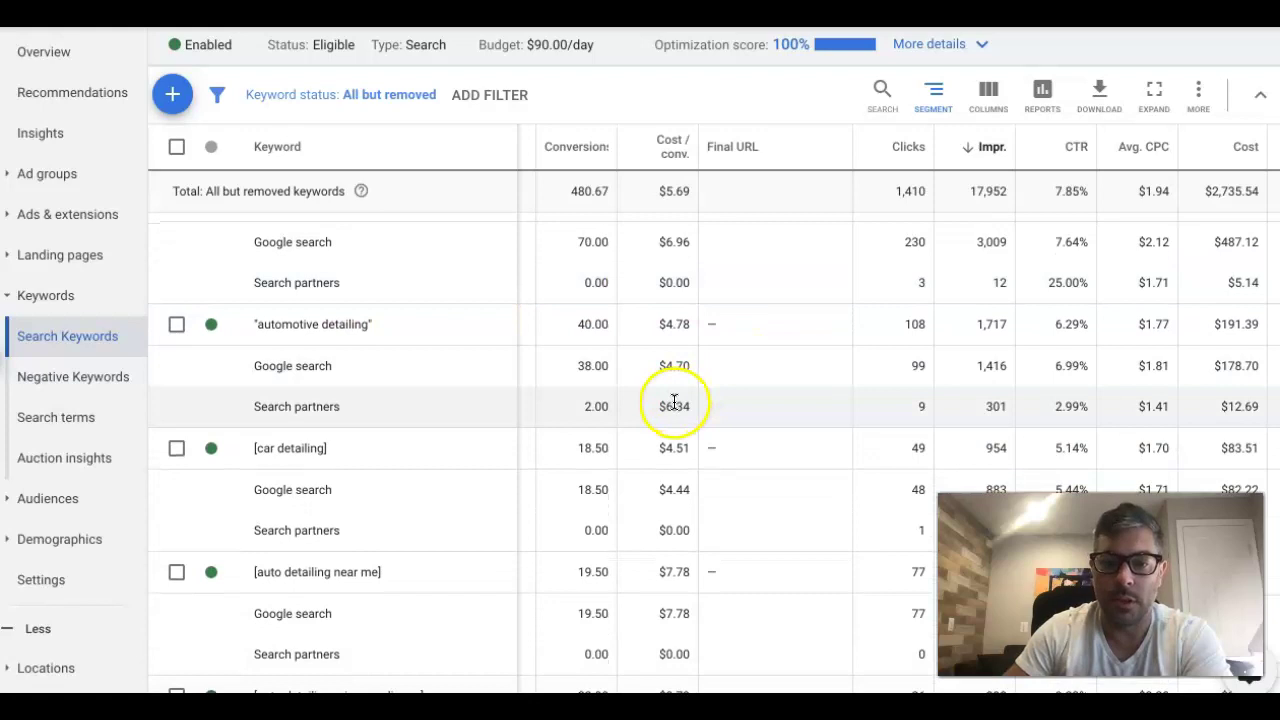
scroll(628, 526, down, 4)
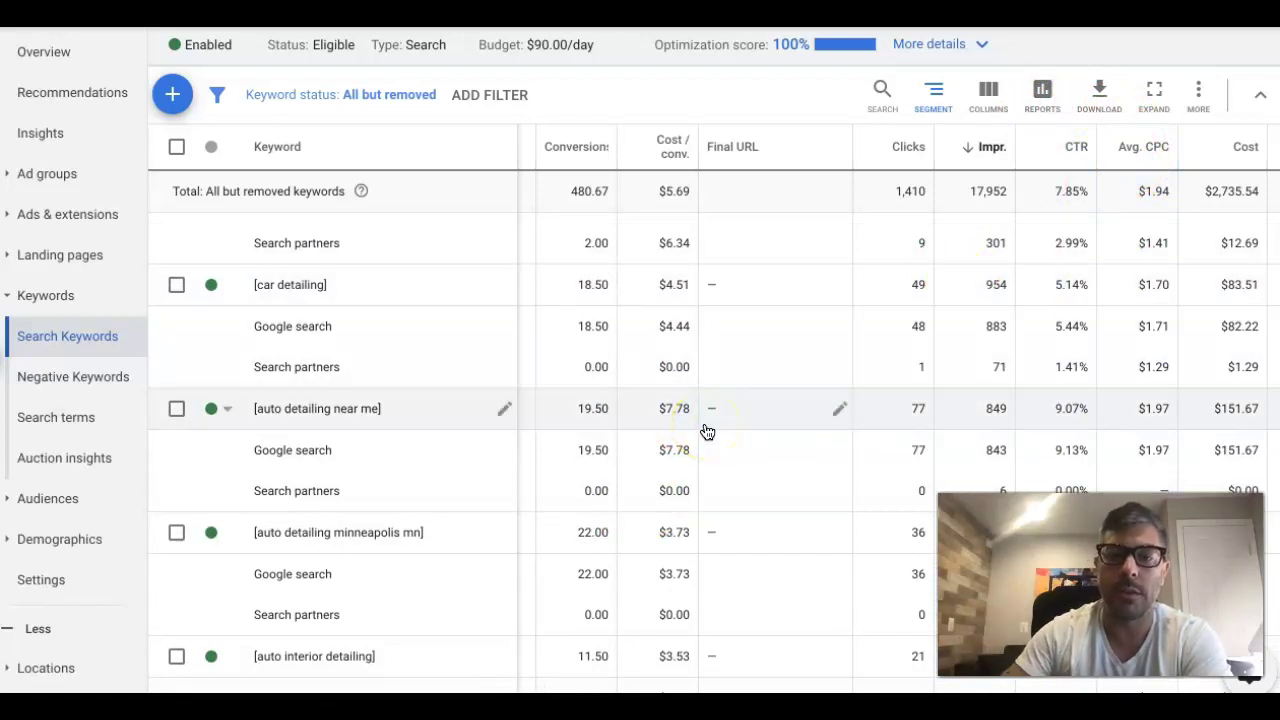
scroll(706, 431, down, 2)
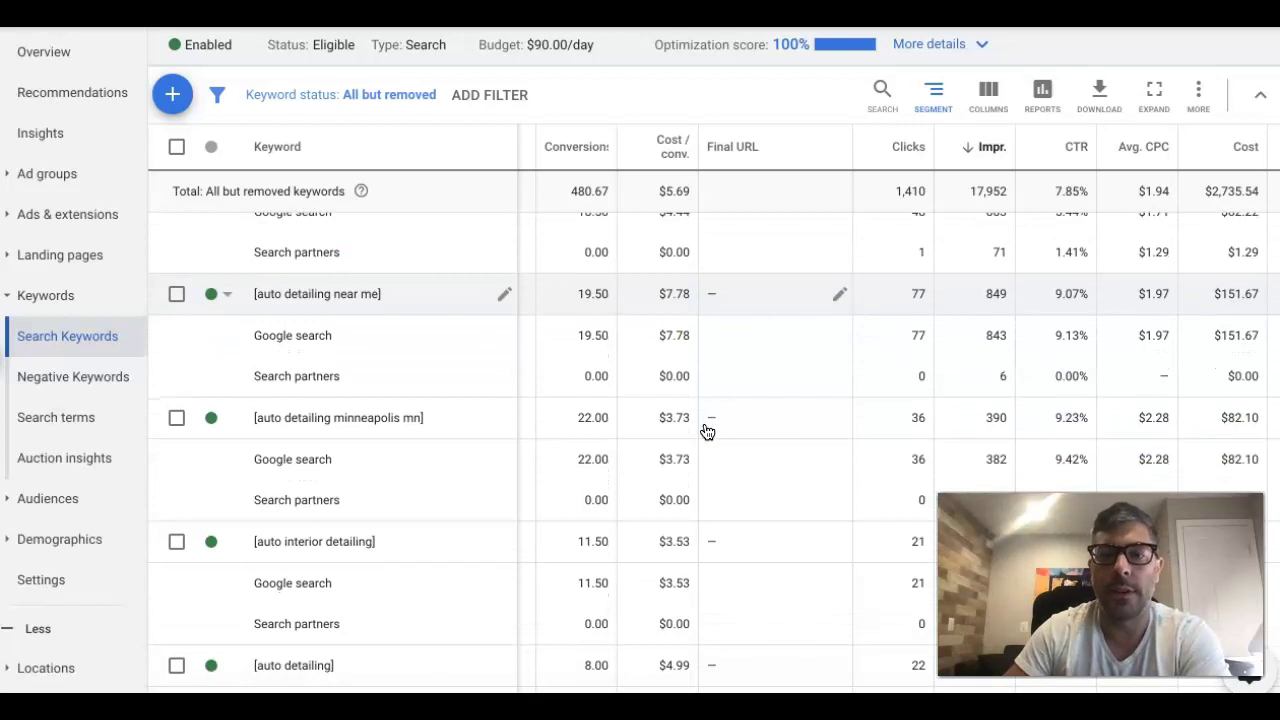
scroll(706, 431, down, 3)
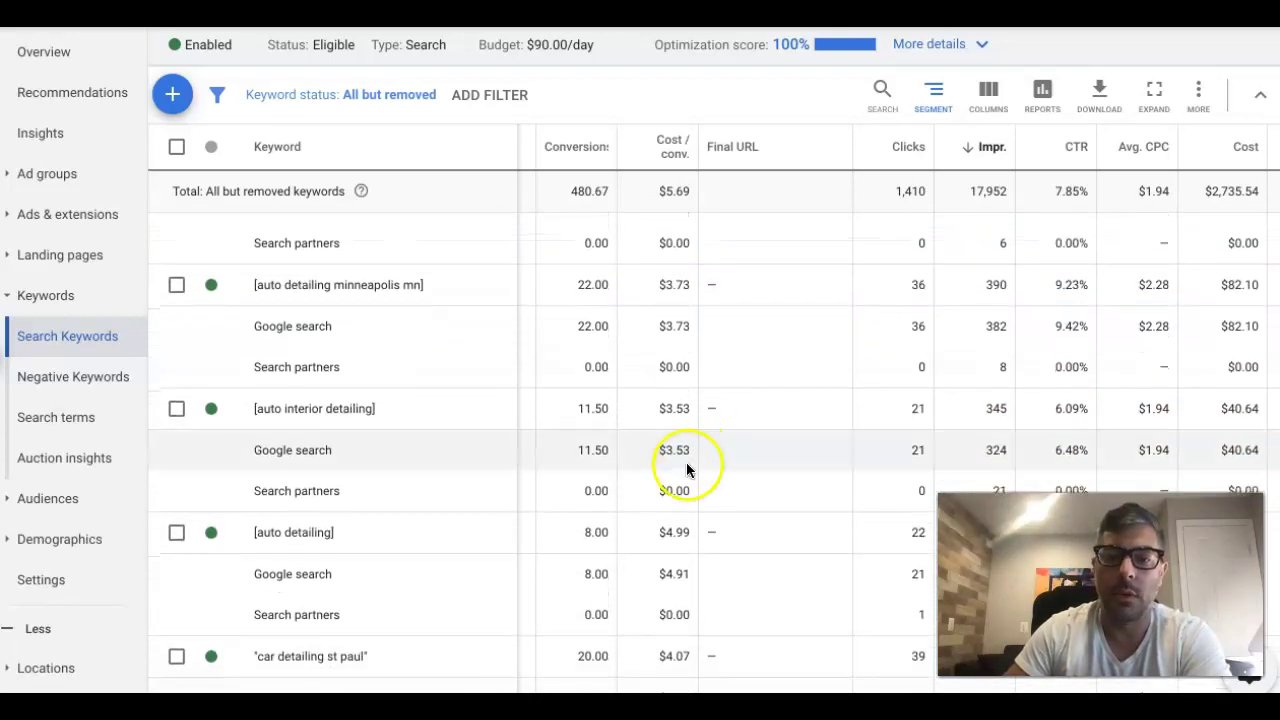
scroll(685, 476, down, 3)
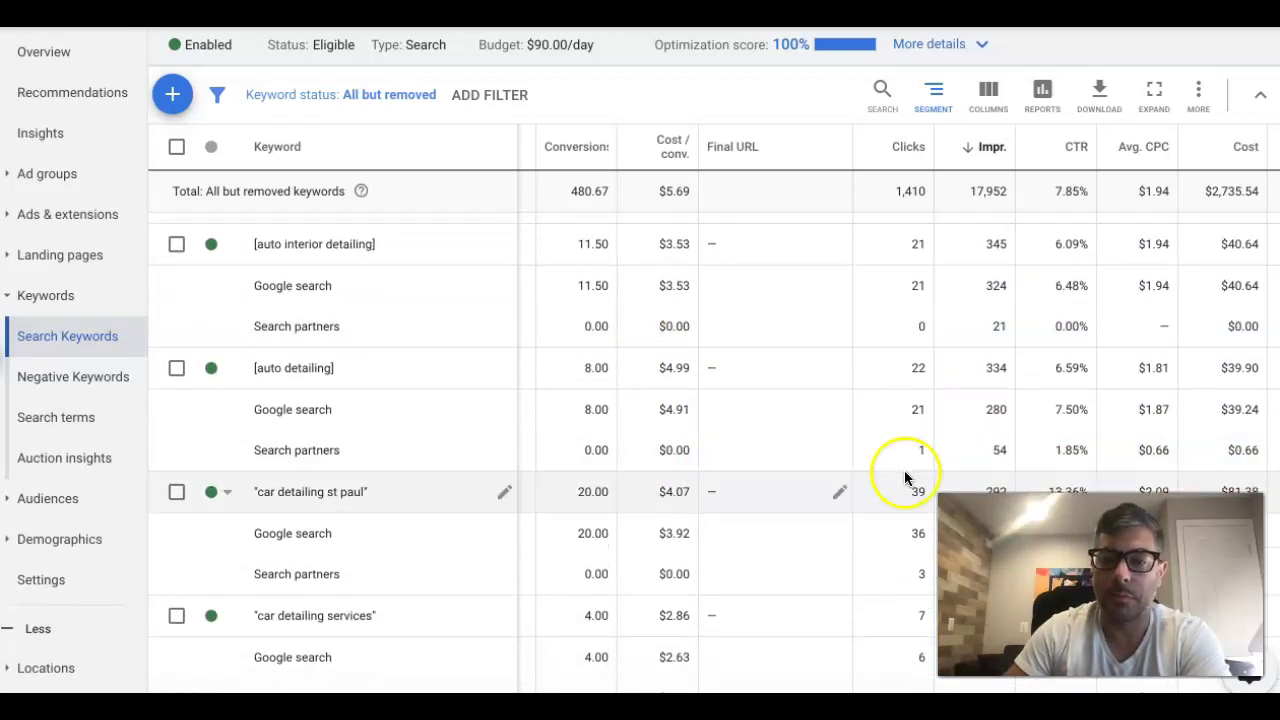
scroll(651, 451, down, 5)
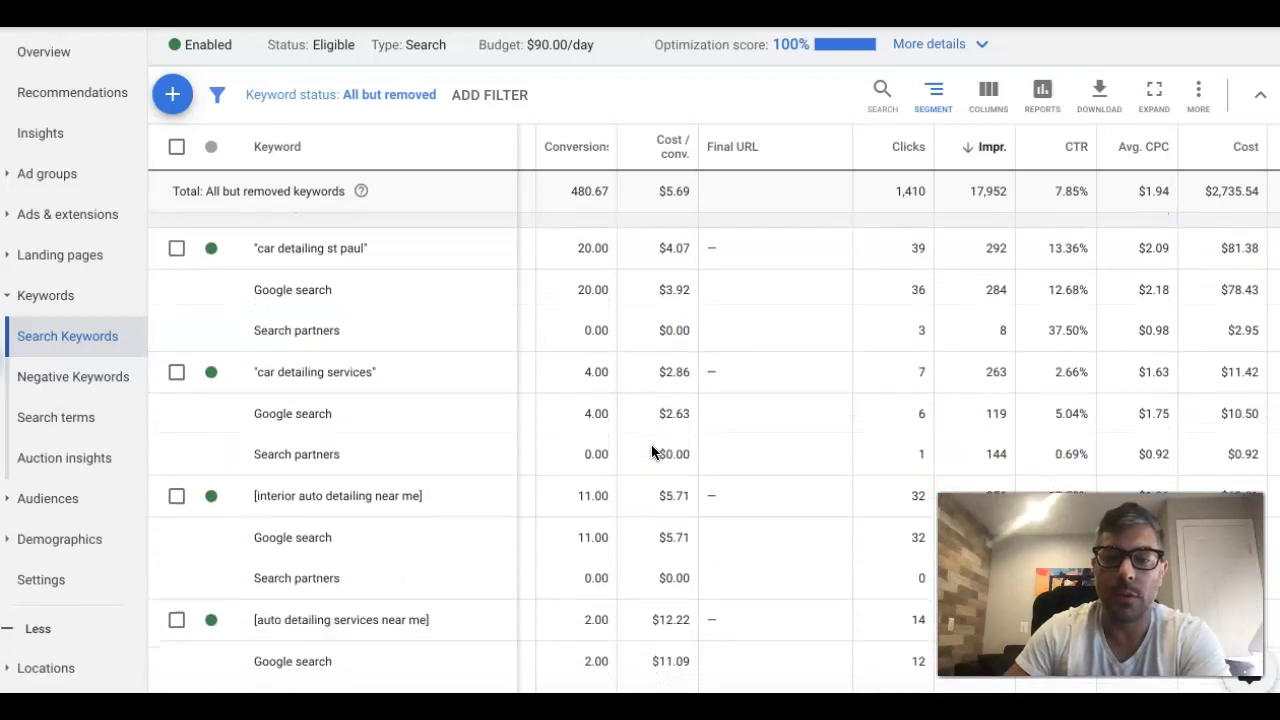
scroll(652, 451, down, 3)
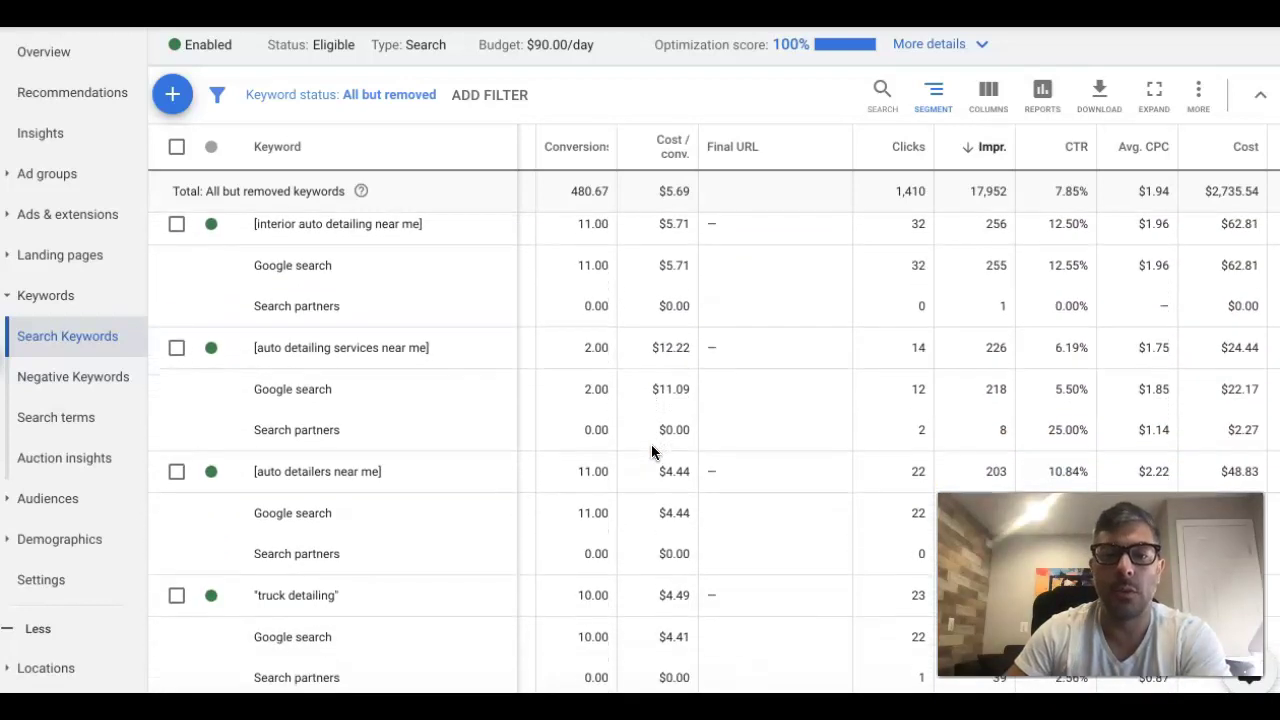
scroll(651, 451, down, 2)
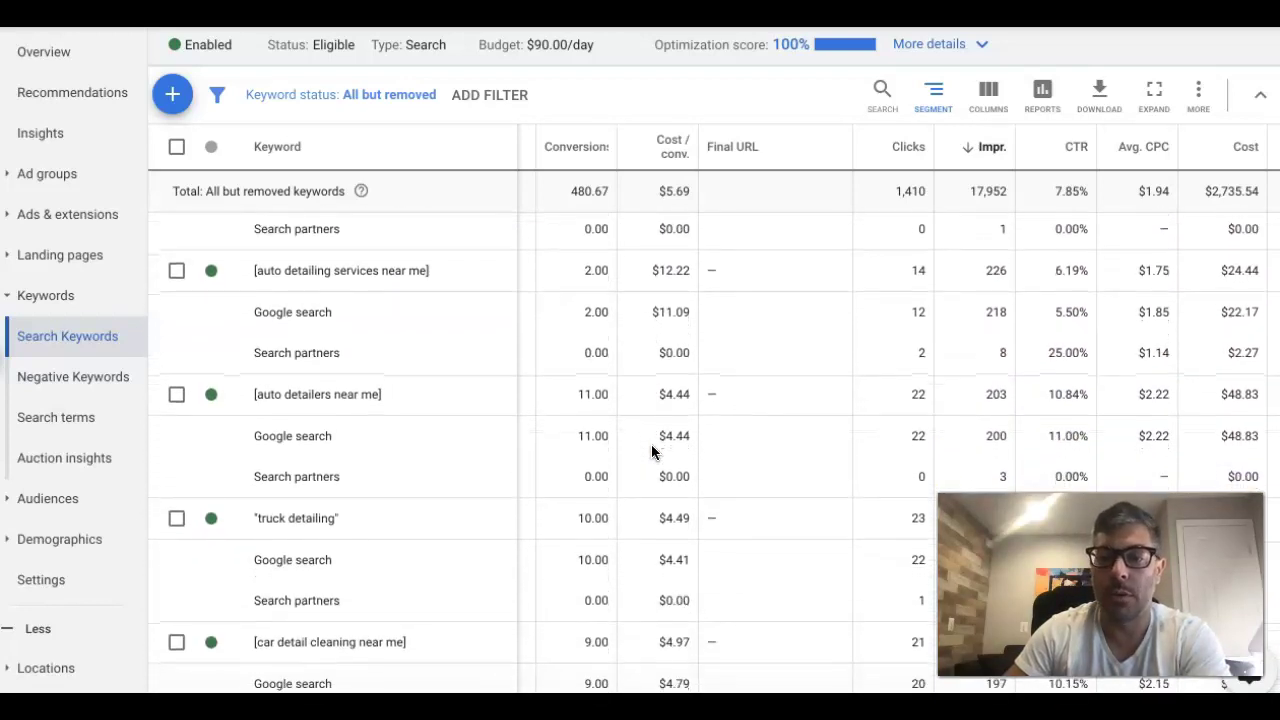
scroll(646, 428, down, 4)
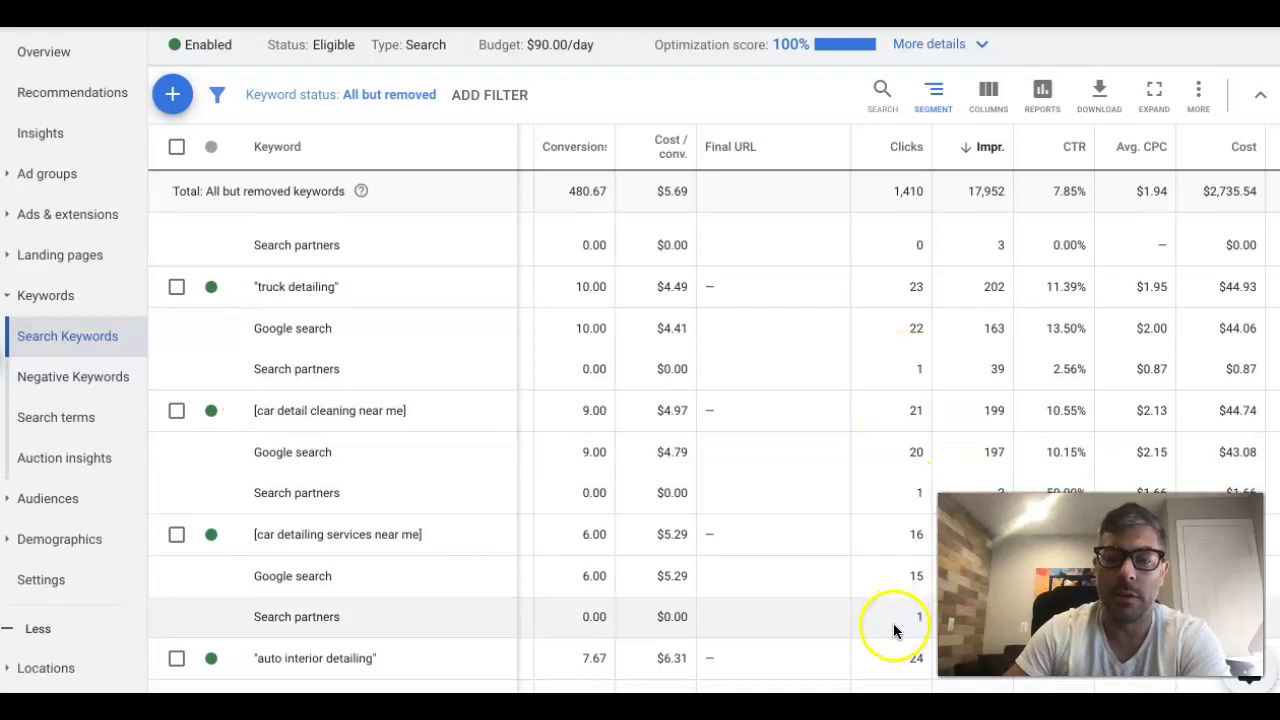
scroll(695, 518, down, 3)
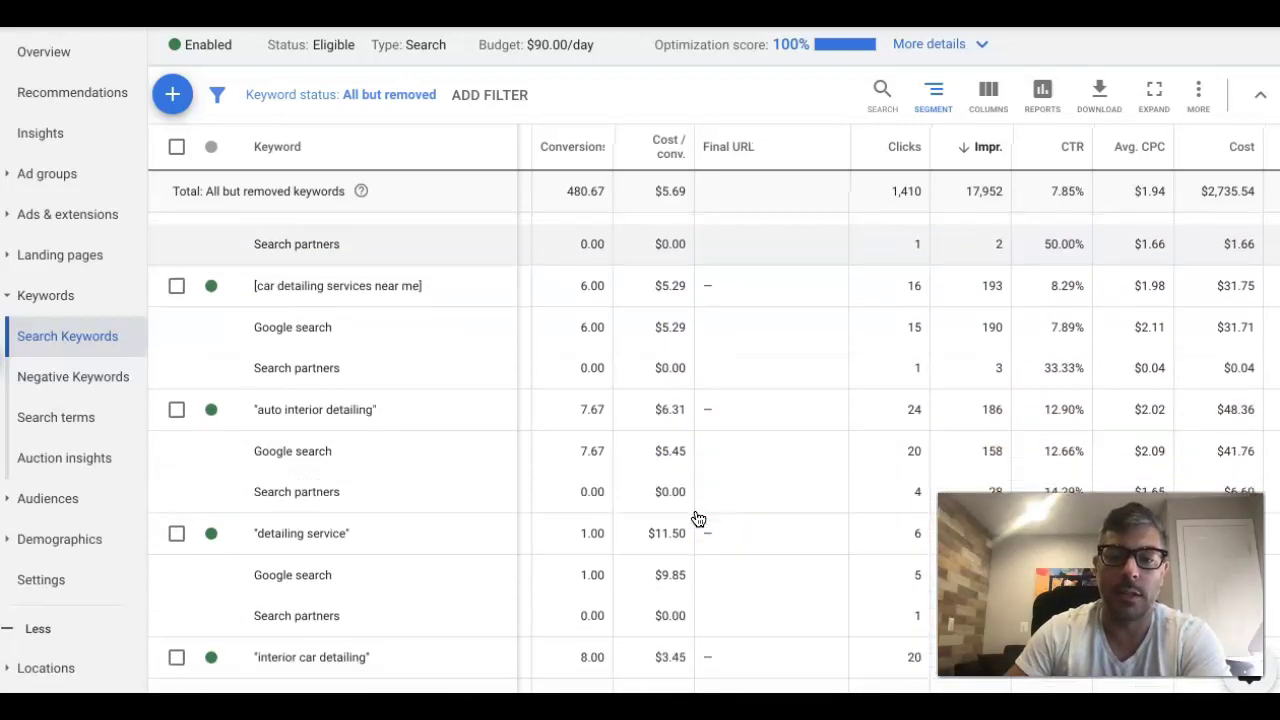
scroll(698, 519, down, 3)
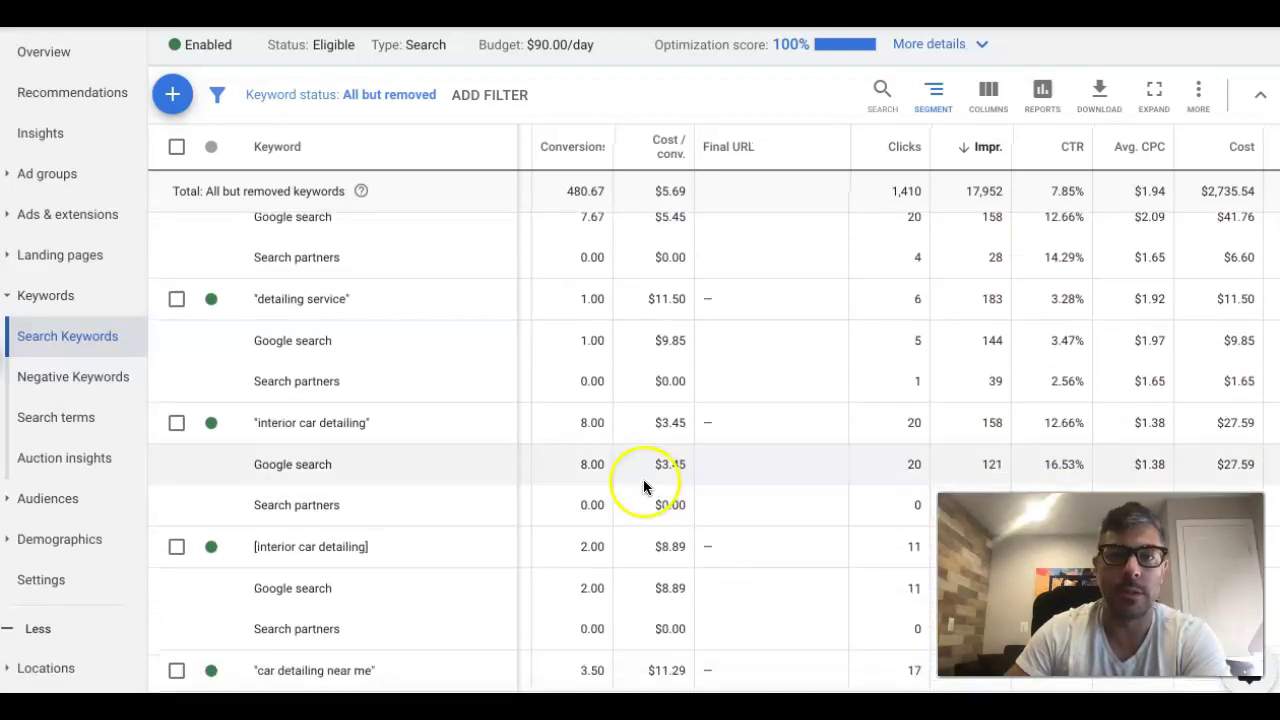
scroll(571, 416, down, 2)
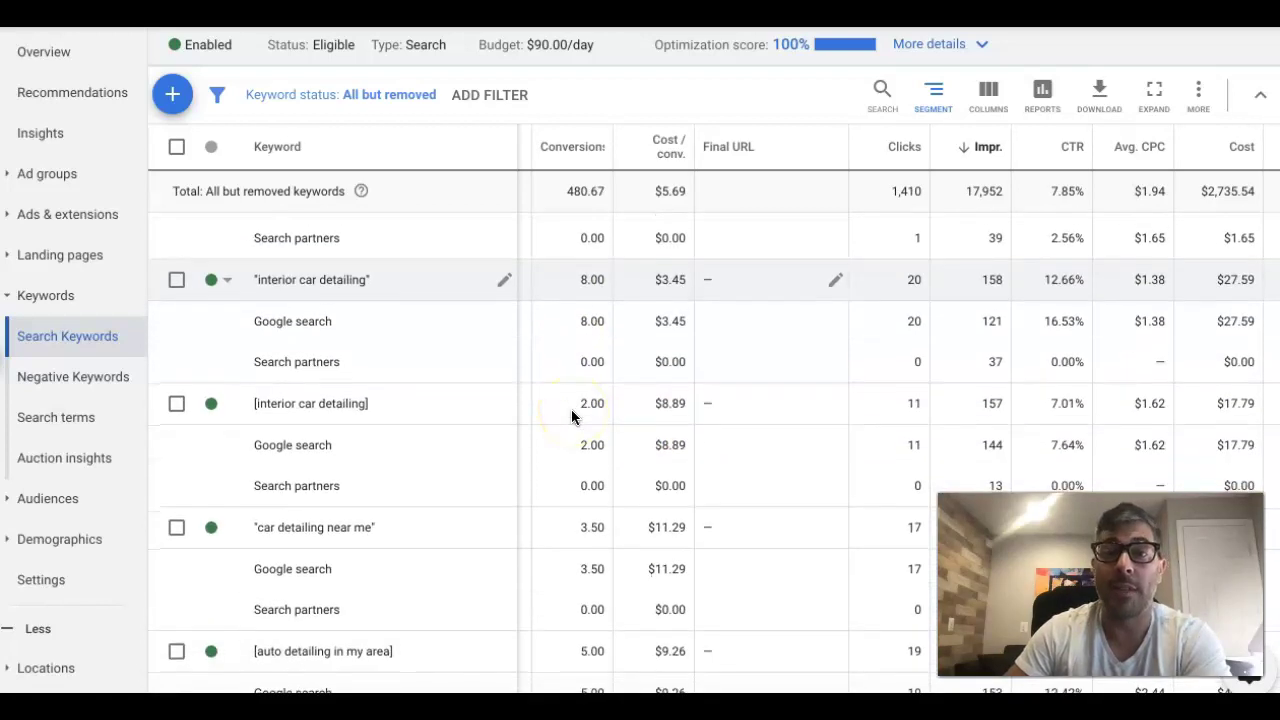
scroll(631, 404, up, 5)
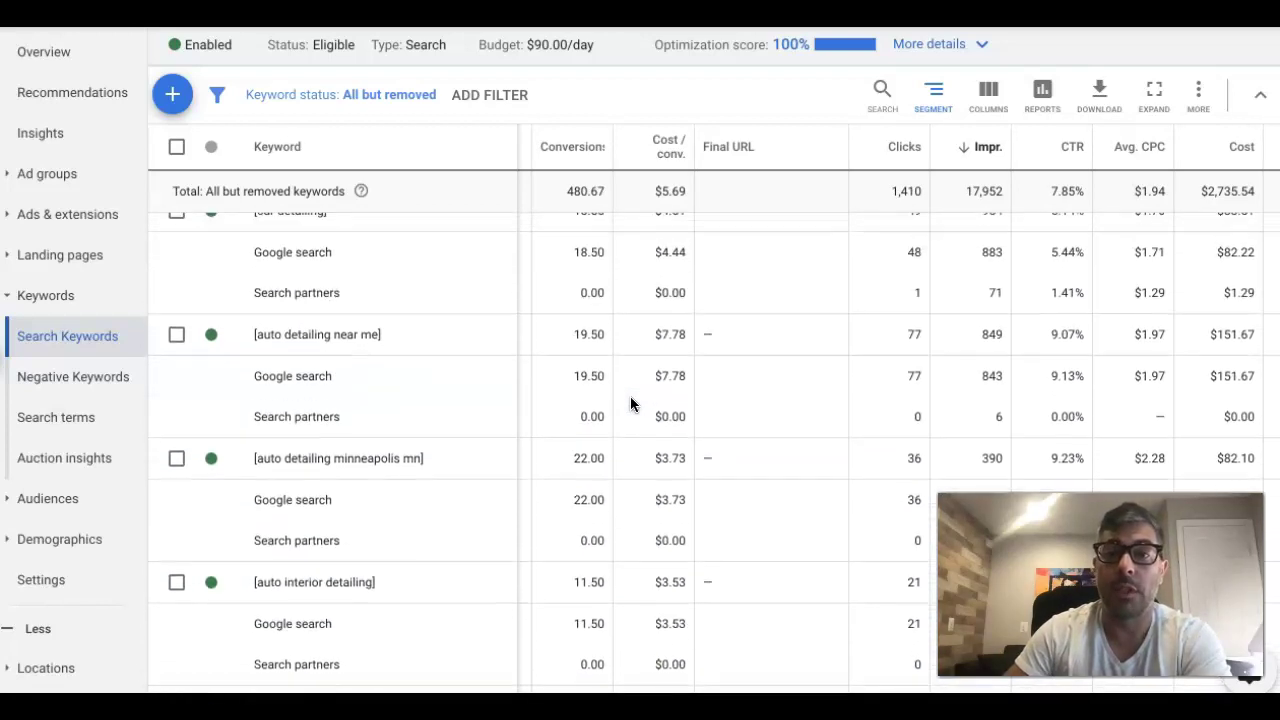
scroll(631, 404, up, 5)
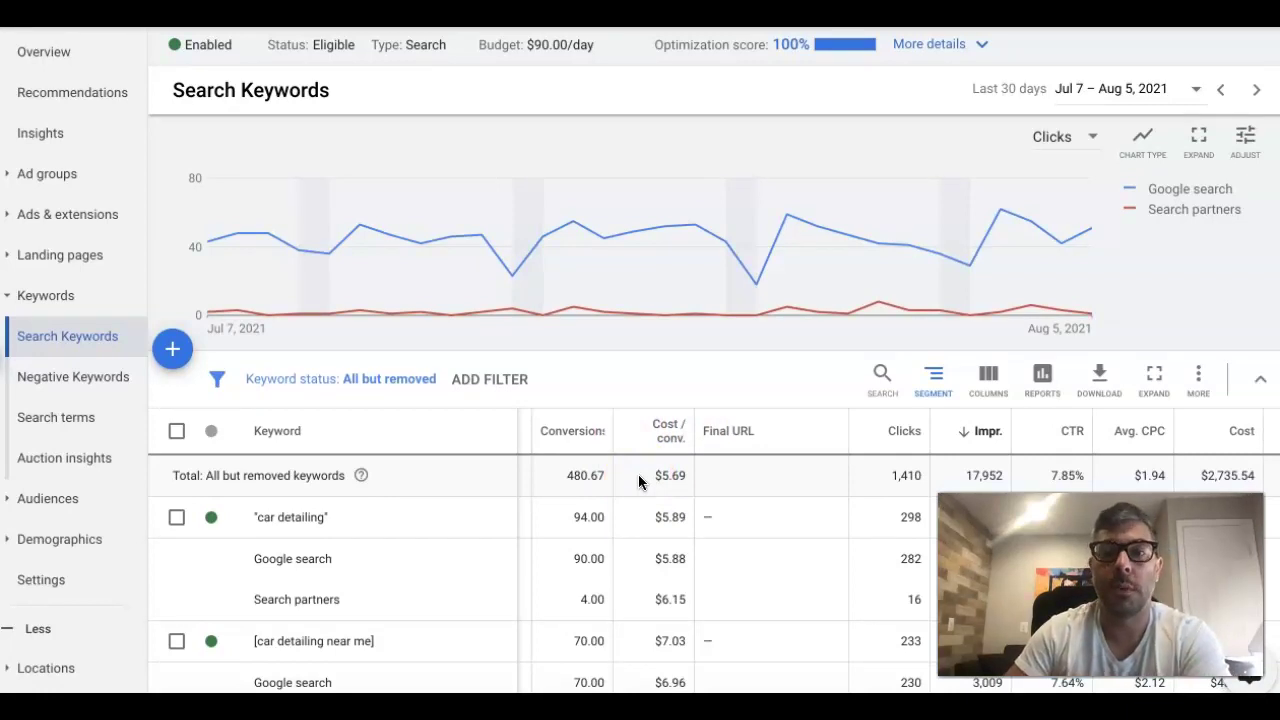
scroll(743, 473, down, 3)
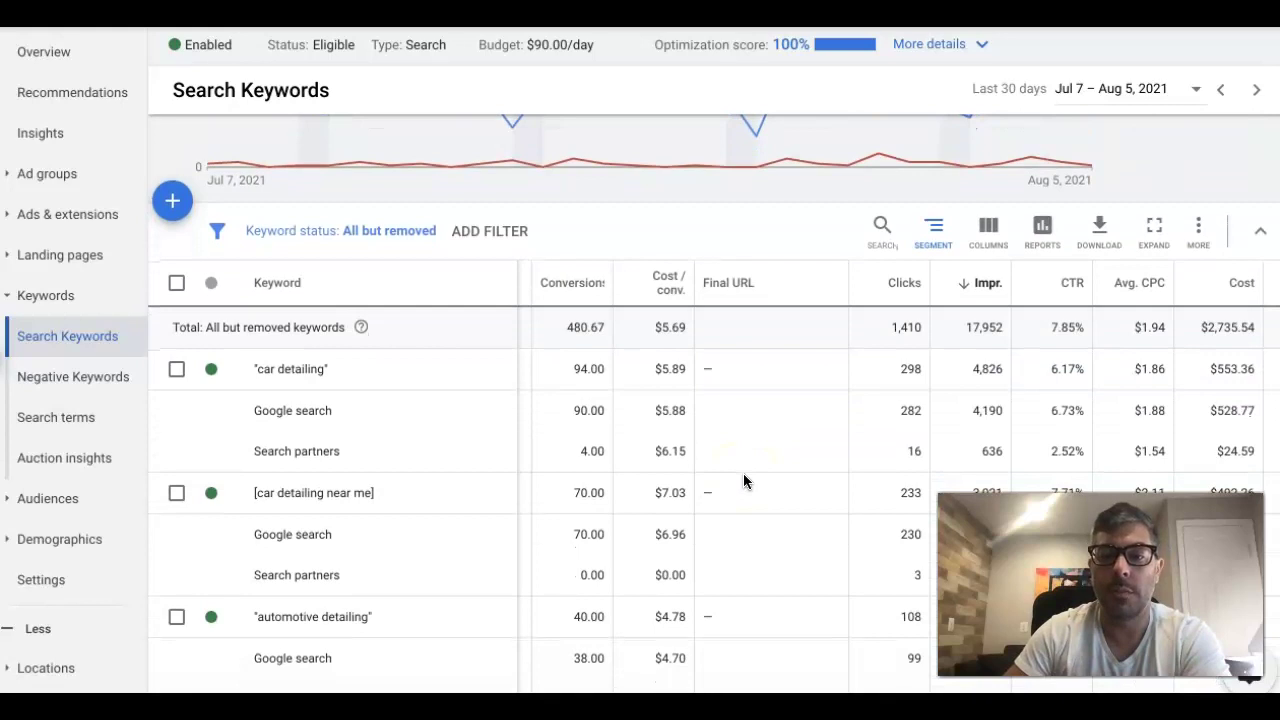
scroll(743, 480, down, 3)
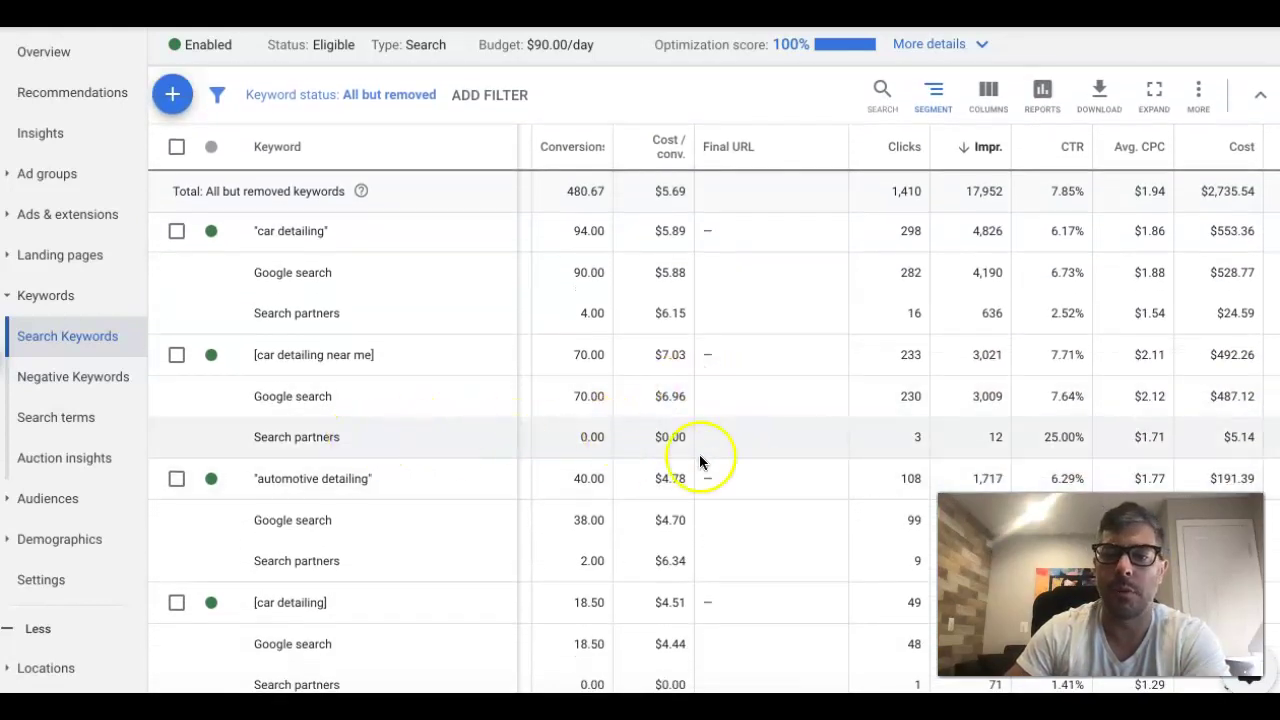
scroll(828, 431, down, 3)
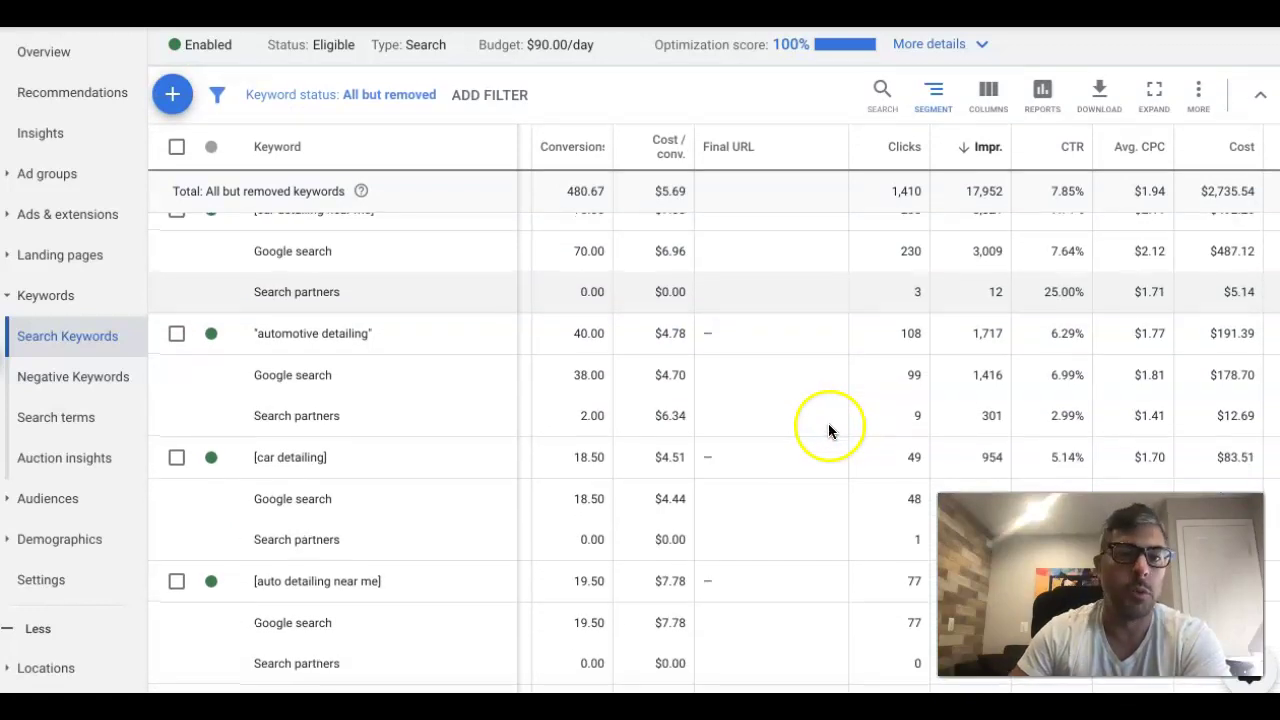